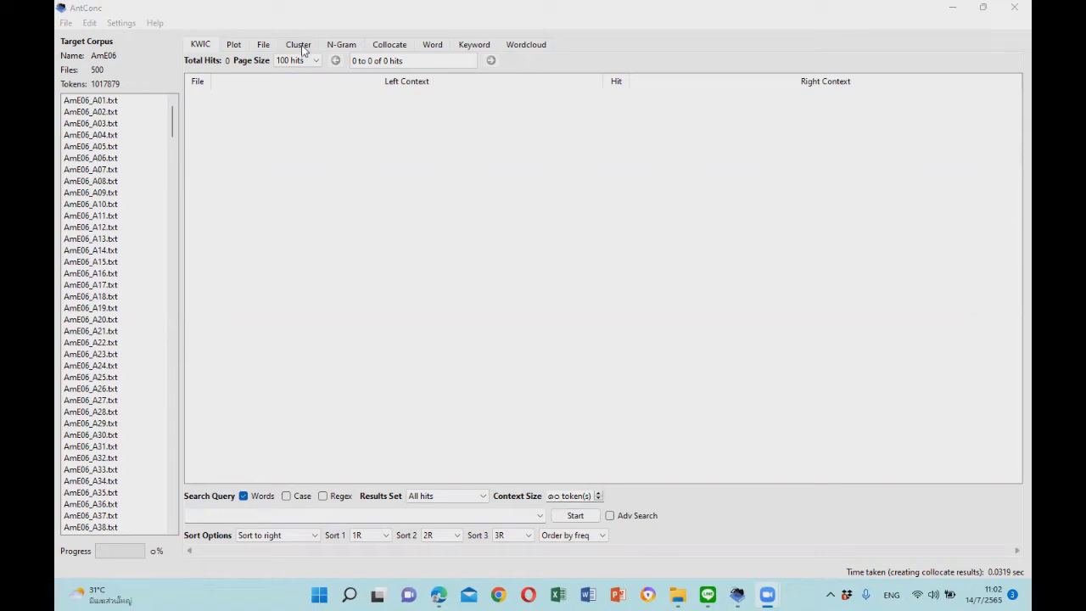
In the Clusters view, enter the query 'very' and raise the cluster size to four words.
{"action": "left_click", "coordinate": [298, 47]}
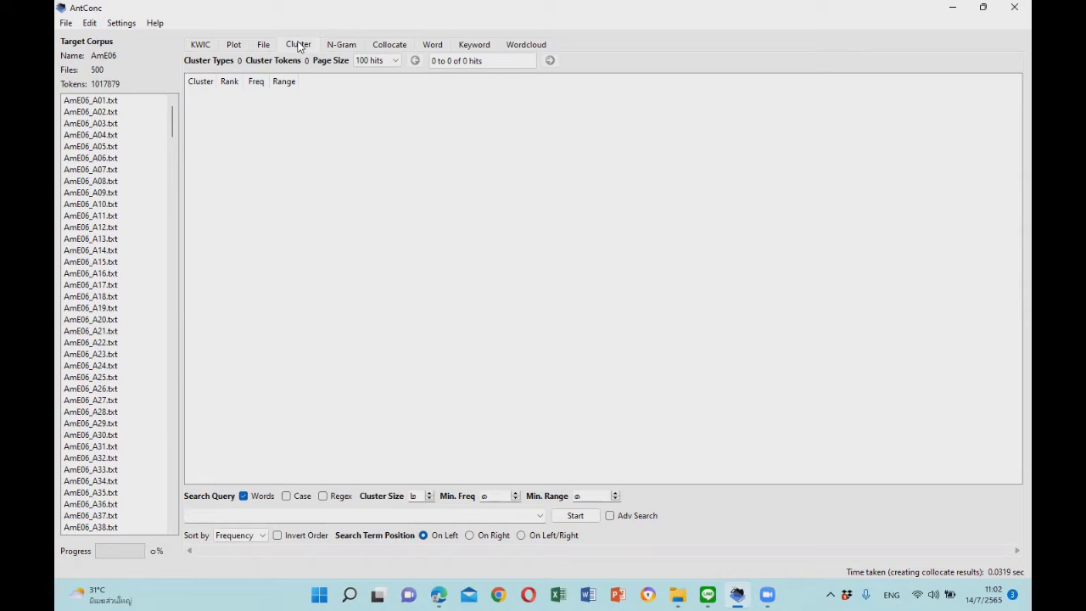
{"action": "left_click", "coordinate": [245, 517]}
{"action": "type", "text": "ver"}
{"action": "type", "text": "y"}
{"action": "left_click", "coordinate": [429, 493]}
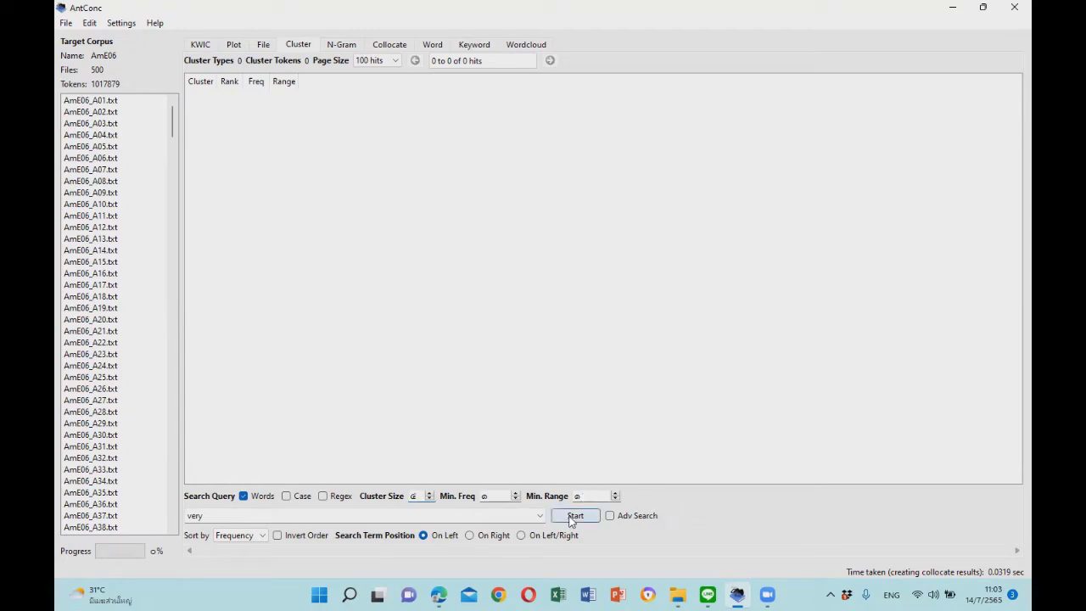
Run the 'very' cluster search and browse the 661 resulting clusters.
{"action": "left_click", "coordinate": [574, 516]}
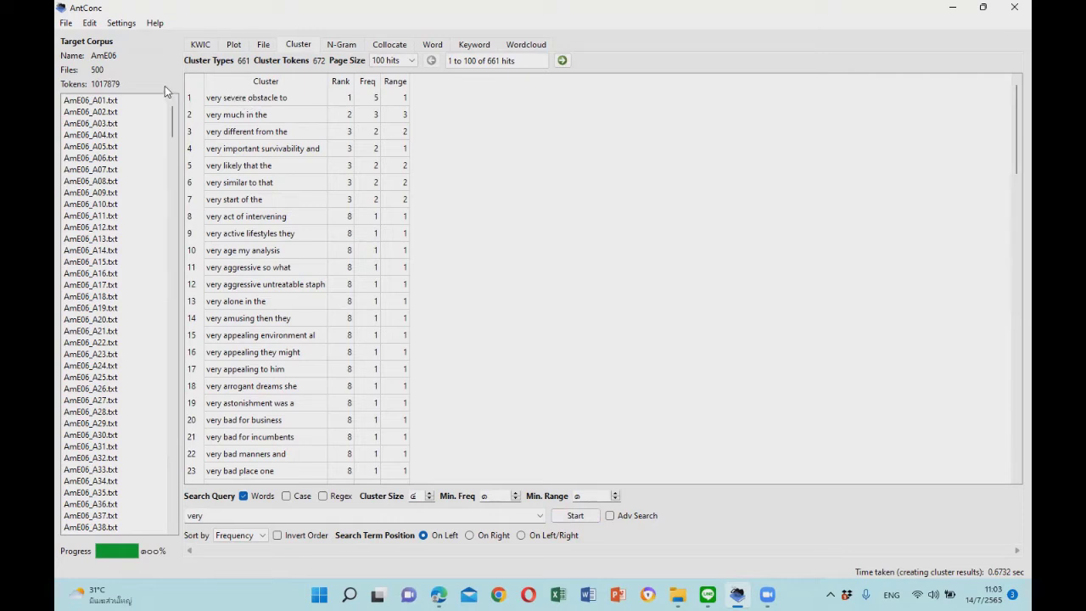
{"action": "scroll", "coordinate": [255, 157], "scroll_direction": "down", "scroll_amount": 4}
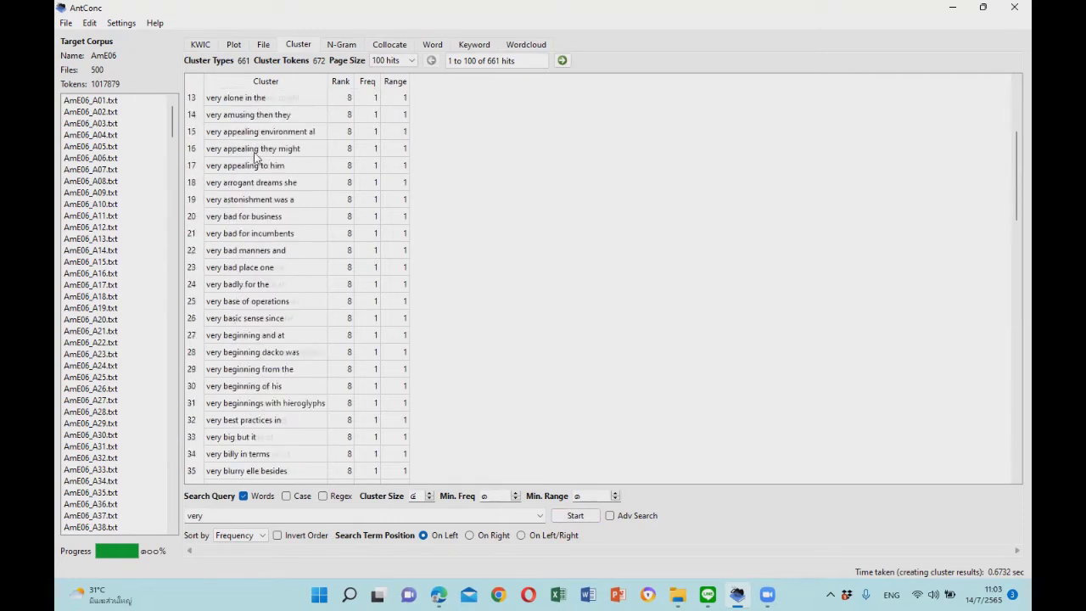
{"action": "scroll", "coordinate": [255, 157], "scroll_direction": "down", "scroll_amount": 2}
{"action": "scroll", "coordinate": [257, 170], "scroll_direction": "down", "scroll_amount": 4}
{"action": "scroll", "coordinate": [259, 201], "scroll_direction": "down", "scroll_amount": 1}
{"action": "scroll", "coordinate": [259, 201], "scroll_direction": "up", "scroll_amount": 1}
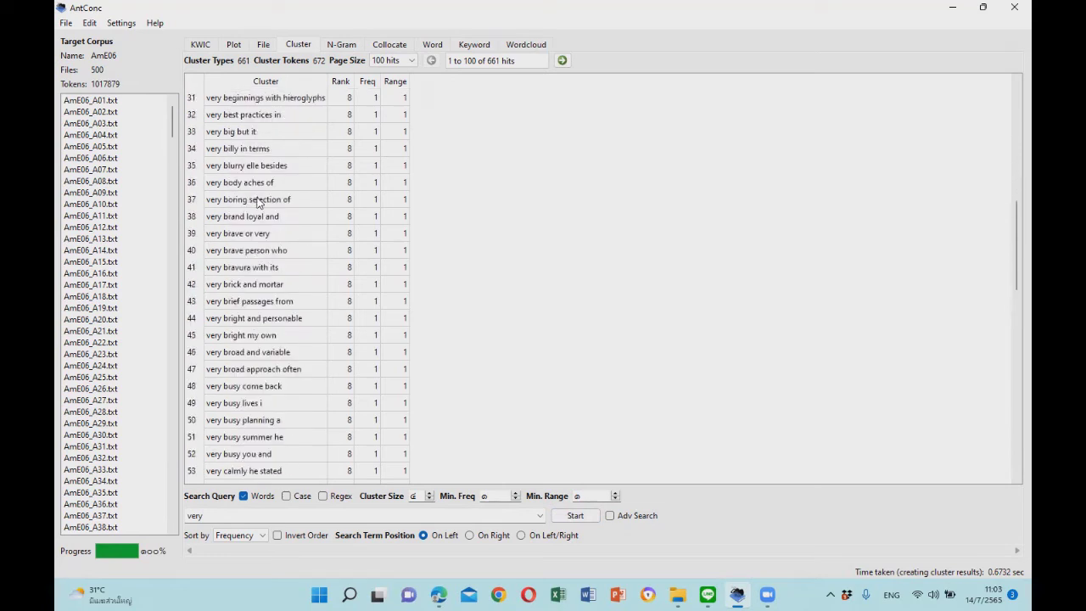
{"action": "scroll", "coordinate": [257, 202], "scroll_direction": "up", "scroll_amount": 3}
{"action": "scroll", "coordinate": [257, 201], "scroll_direction": "up", "scroll_amount": 1}
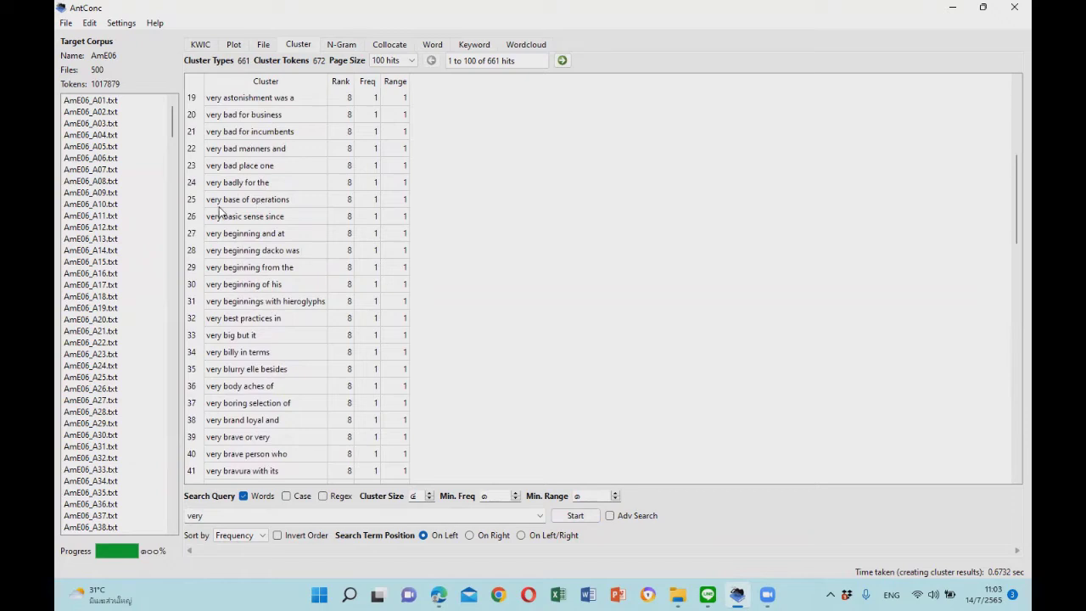
{"action": "scroll", "coordinate": [219, 213], "scroll_direction": "down", "scroll_amount": 3}
{"action": "scroll", "coordinate": [219, 225], "scroll_direction": "down", "scroll_amount": 3}
{"action": "scroll", "coordinate": [220, 237], "scroll_direction": "down", "scroll_amount": 3}
{"action": "scroll", "coordinate": [220, 246], "scroll_direction": "down", "scroll_amount": 1}
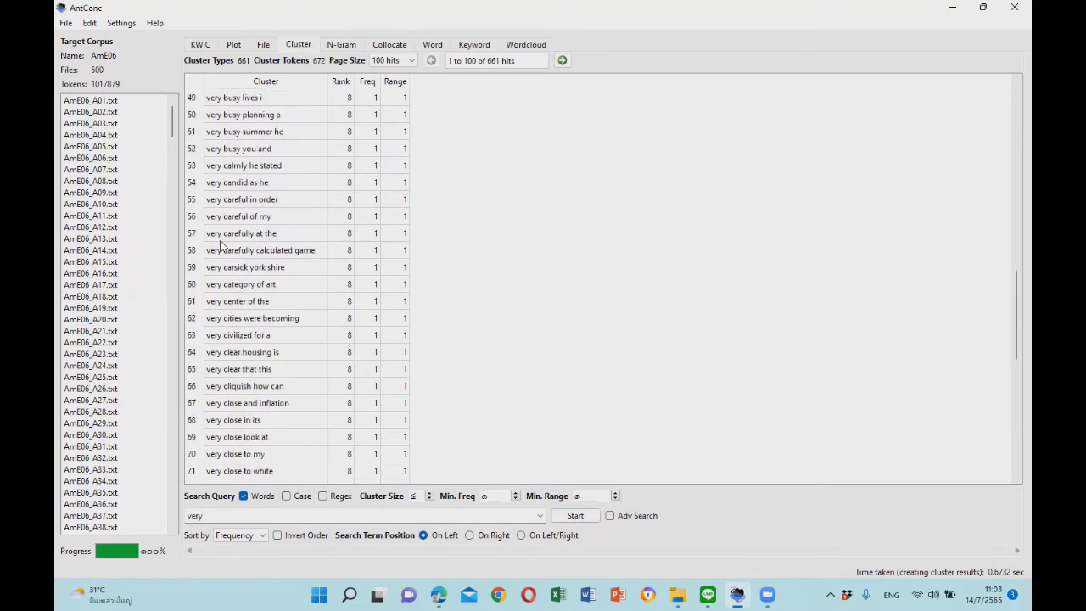
{"action": "scroll", "coordinate": [219, 245], "scroll_direction": "up", "scroll_amount": 1}
{"action": "scroll", "coordinate": [218, 246], "scroll_direction": "up", "scroll_amount": 5}
{"action": "scroll", "coordinate": [218, 247], "scroll_direction": "up", "scroll_amount": 4}
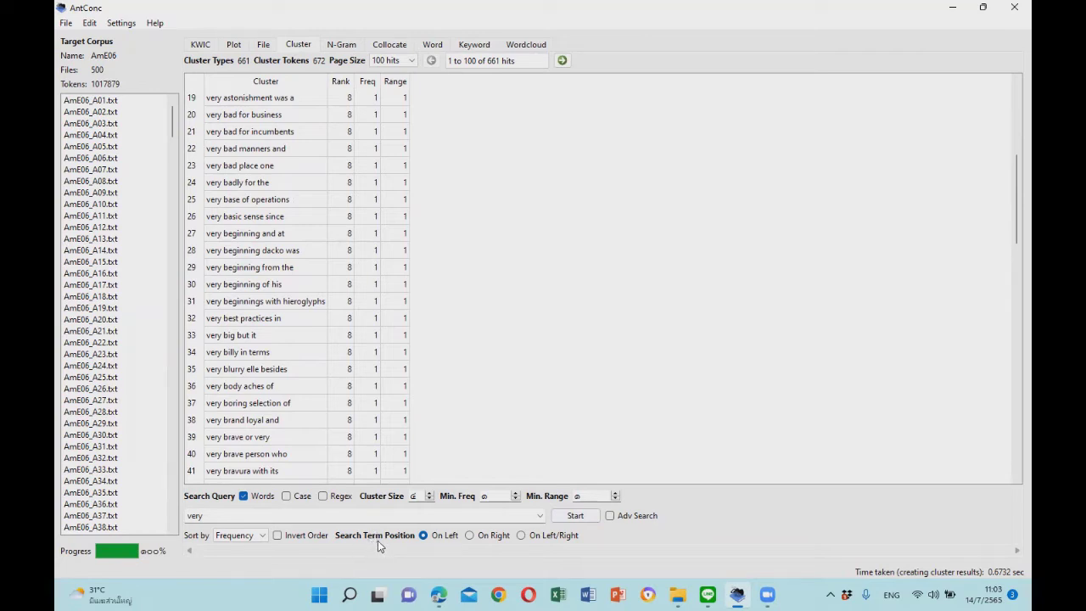
Put 'very' on the right and rerun, giving 655 clusters led by 'going to be very'.
{"action": "left_click", "coordinate": [471, 535]}
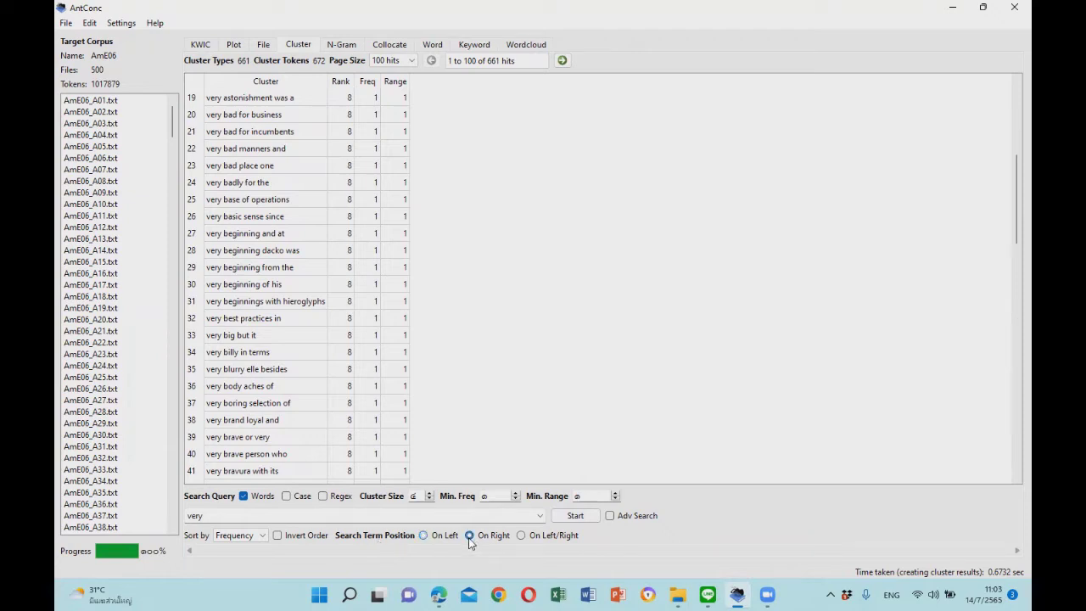
{"action": "left_click", "coordinate": [567, 518]}
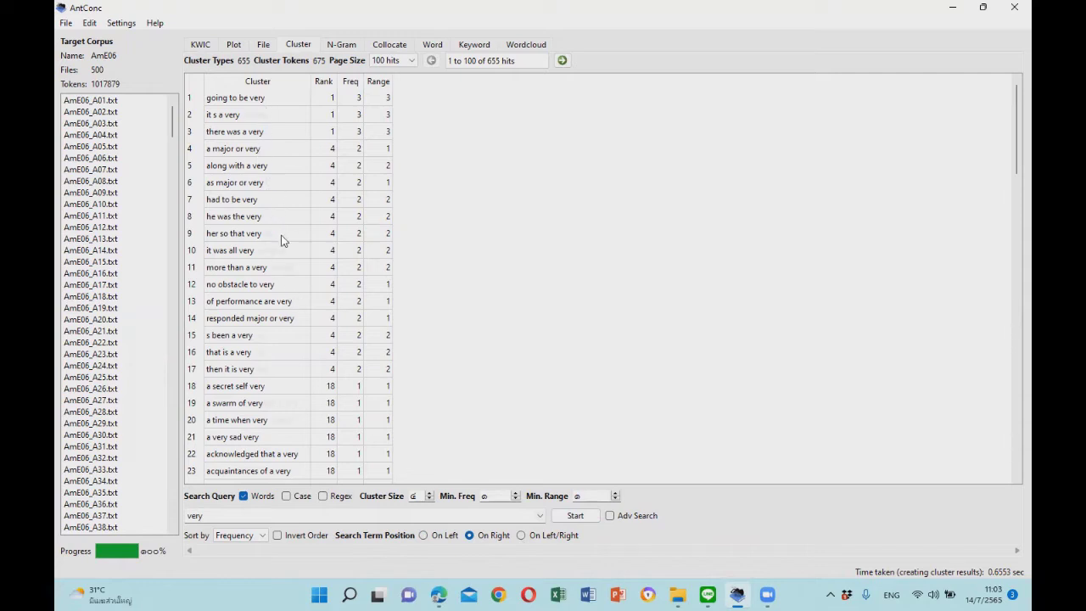
{"action": "scroll", "coordinate": [395, 272], "scroll_direction": "down", "scroll_amount": 1}
{"action": "scroll", "coordinate": [395, 284], "scroll_direction": "up", "scroll_amount": 1}
{"action": "left_click", "coordinate": [342, 45]}
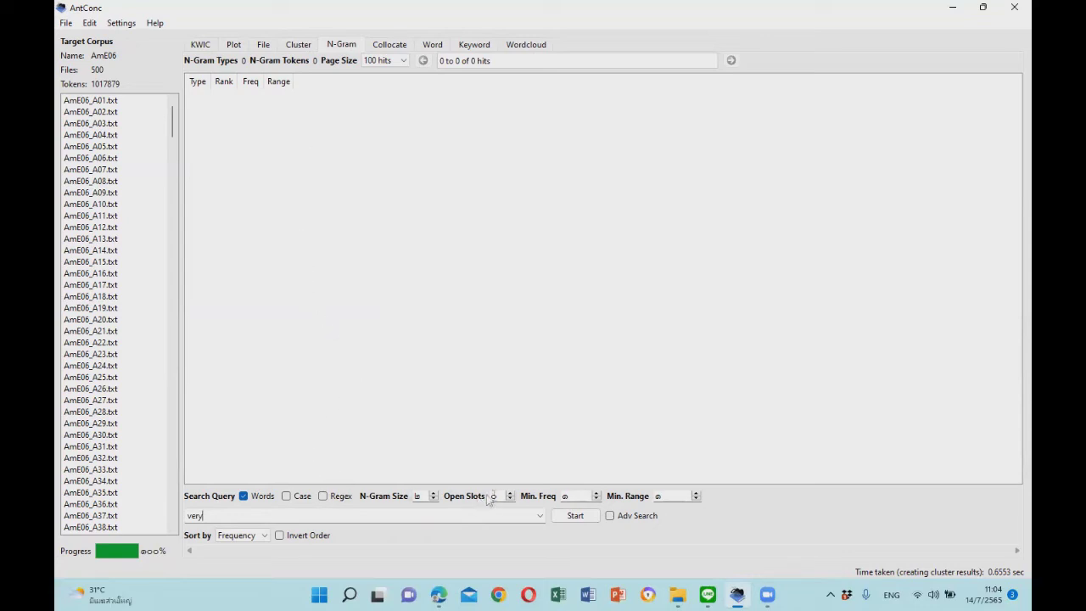
Run the N-Gram search for 'very': 355 two-word types led by 'very much'.
{"action": "left_click", "coordinate": [577, 516]}
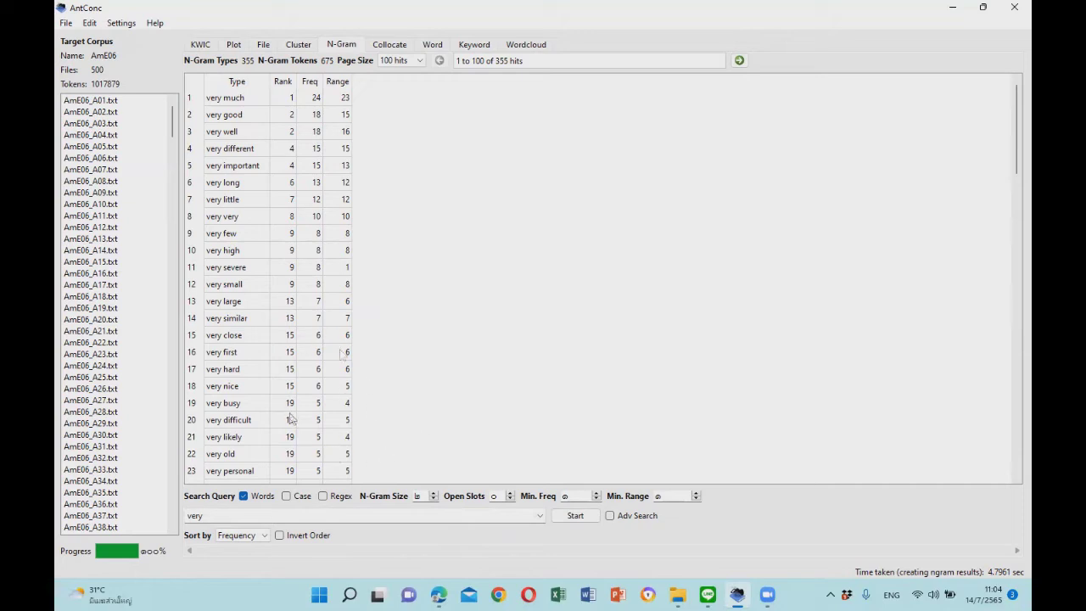
{"action": "double_click", "coordinate": [194, 516]}
Clear the query and run four-word n-grams with one open slot, min frequency 40, min range 5.
{"action": "key", "text": "BackSpace"}
{"action": "left_click", "coordinate": [433, 493]}
{"action": "left_click", "coordinate": [510, 500]}
{"action": "left_click", "coordinate": [570, 496]}
{"action": "type", "text": "40"}
{"action": "left_click", "coordinate": [657, 497]}
{"action": "type", "text": "5"}
{"action": "left_click", "coordinate": [577, 516]}
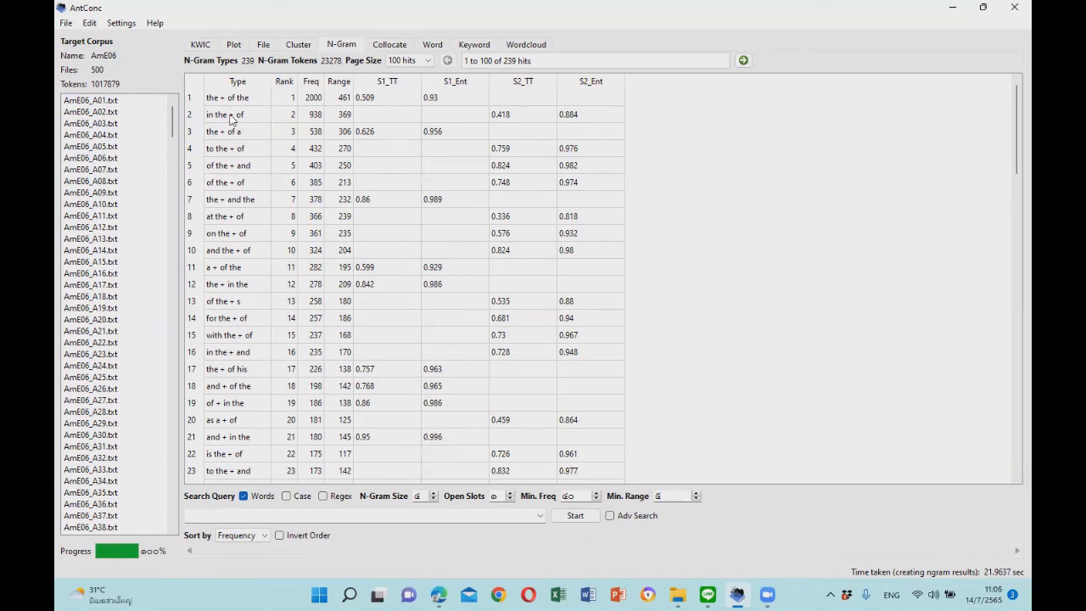
Select the 'in the + of' frame among the 239 phrase frames.
{"action": "left_click", "coordinate": [231, 120]}
Open the 938 concordance hits for 'in the + of' and scroll through them.
{"action": "double_click", "coordinate": [231, 120]}
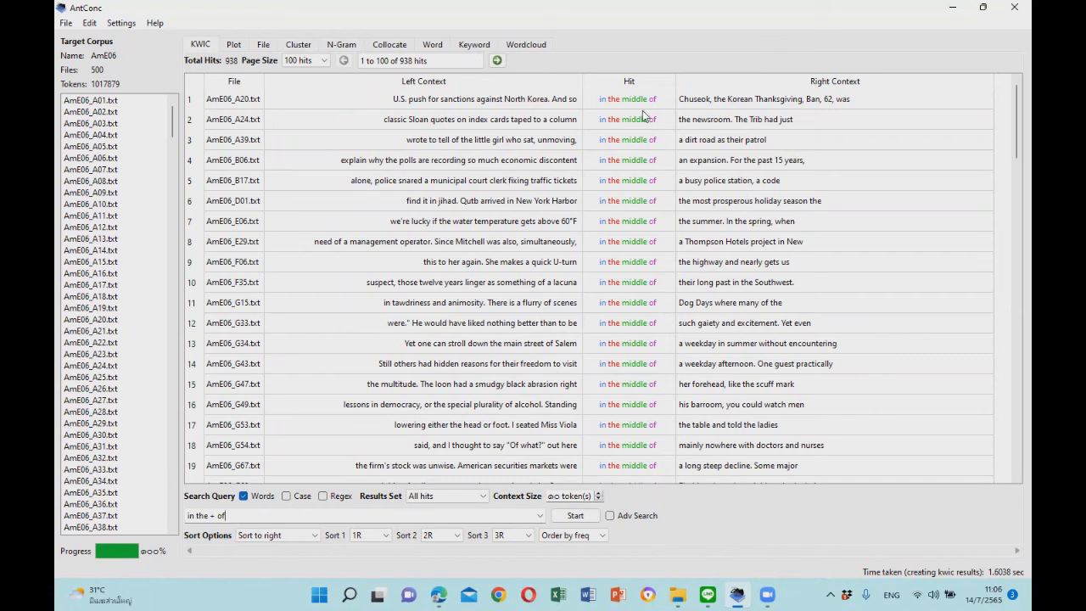
{"action": "scroll", "coordinate": [638, 153], "scroll_direction": "down", "scroll_amount": 1}
{"action": "scroll", "coordinate": [637, 178], "scroll_direction": "down", "scroll_amount": 3}
{"action": "scroll", "coordinate": [635, 186], "scroll_direction": "down", "scroll_amount": 3}
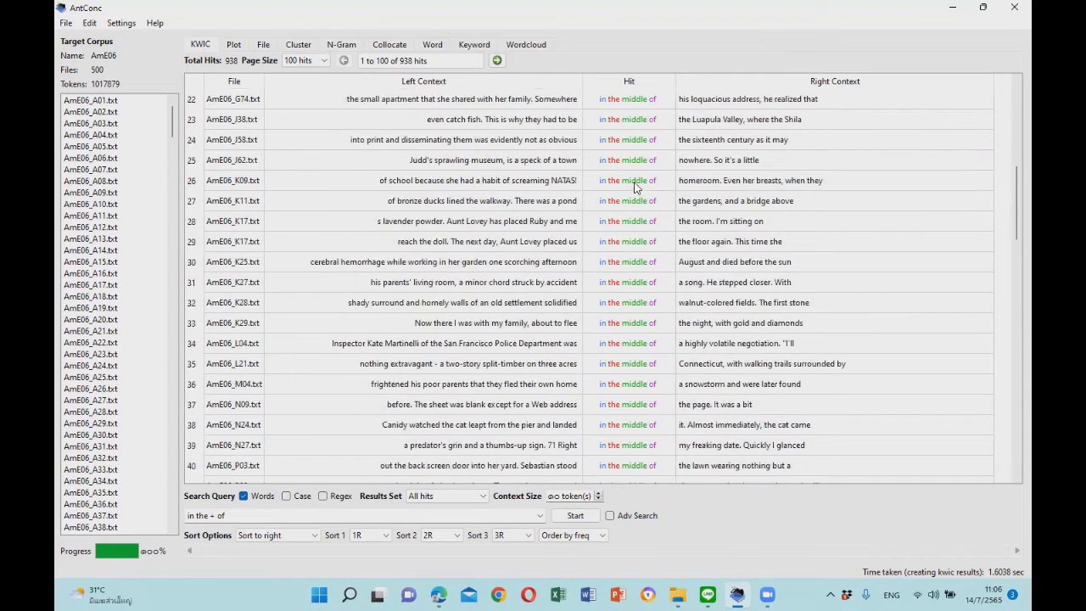
{"action": "scroll", "coordinate": [635, 188], "scroll_direction": "down", "scroll_amount": 3}
{"action": "scroll", "coordinate": [634, 193], "scroll_direction": "down", "scroll_amount": 3}
{"action": "scroll", "coordinate": [633, 199], "scroll_direction": "down", "scroll_amount": 2}
{"action": "scroll", "coordinate": [633, 206], "scroll_direction": "down", "scroll_amount": 2}
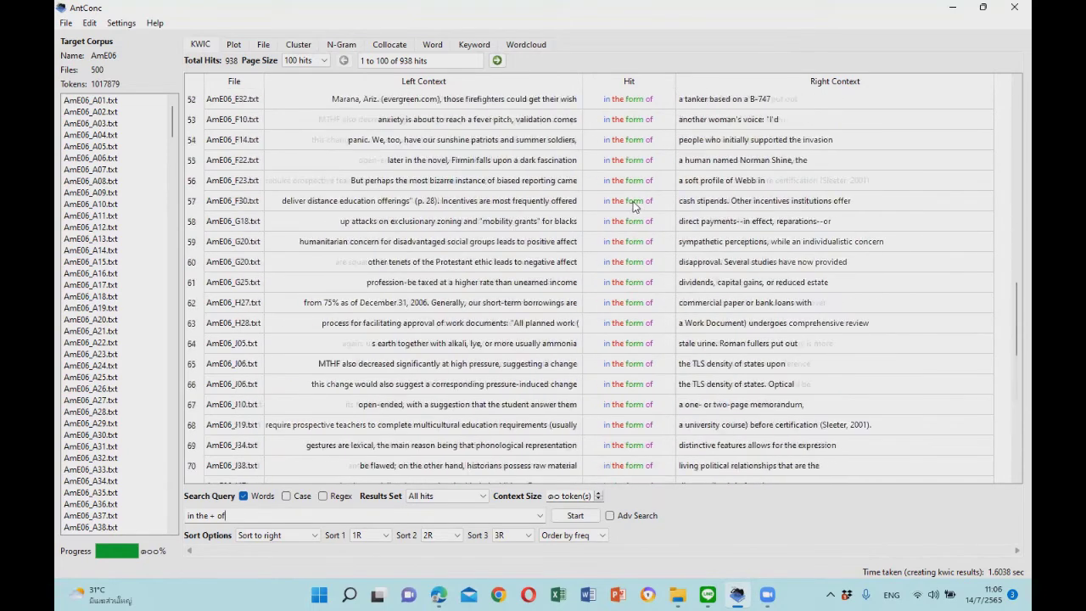
{"action": "scroll", "coordinate": [633, 207], "scroll_direction": "down", "scroll_amount": 4}
{"action": "scroll", "coordinate": [635, 207], "scroll_direction": "down", "scroll_amount": 6}
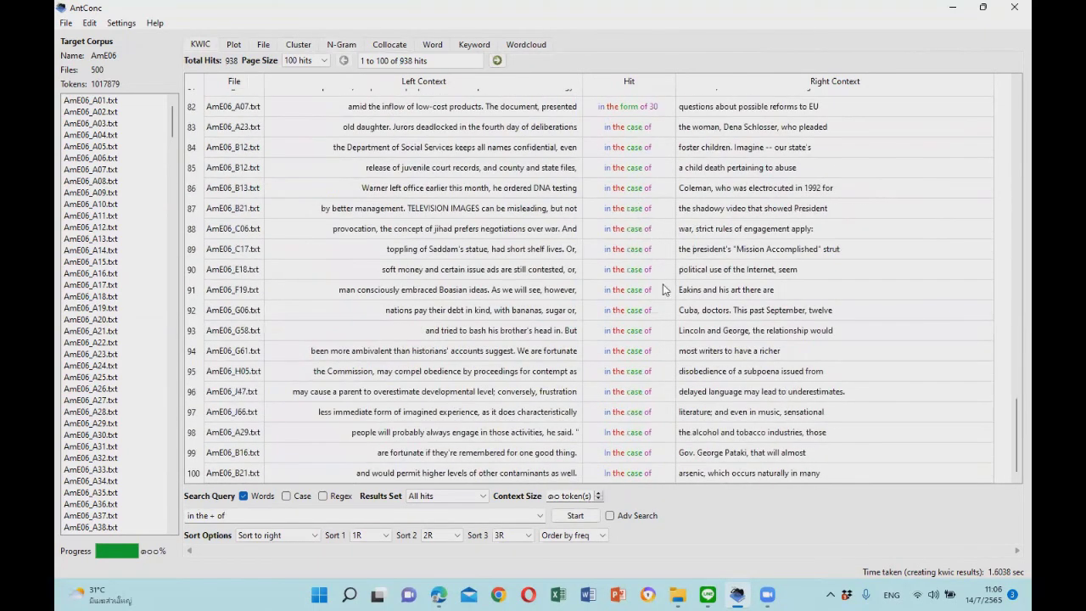
{"action": "left_click", "coordinate": [344, 46]}
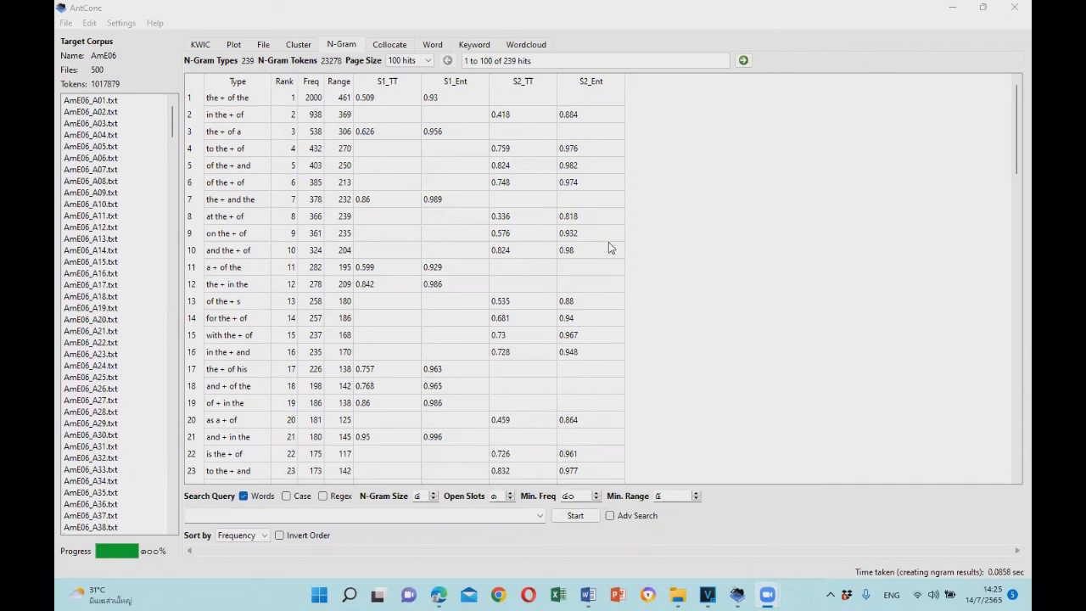
Put the cursor in the Search Query box, ready for a new search pattern.
{"action": "left_click", "coordinate": [348, 515]}
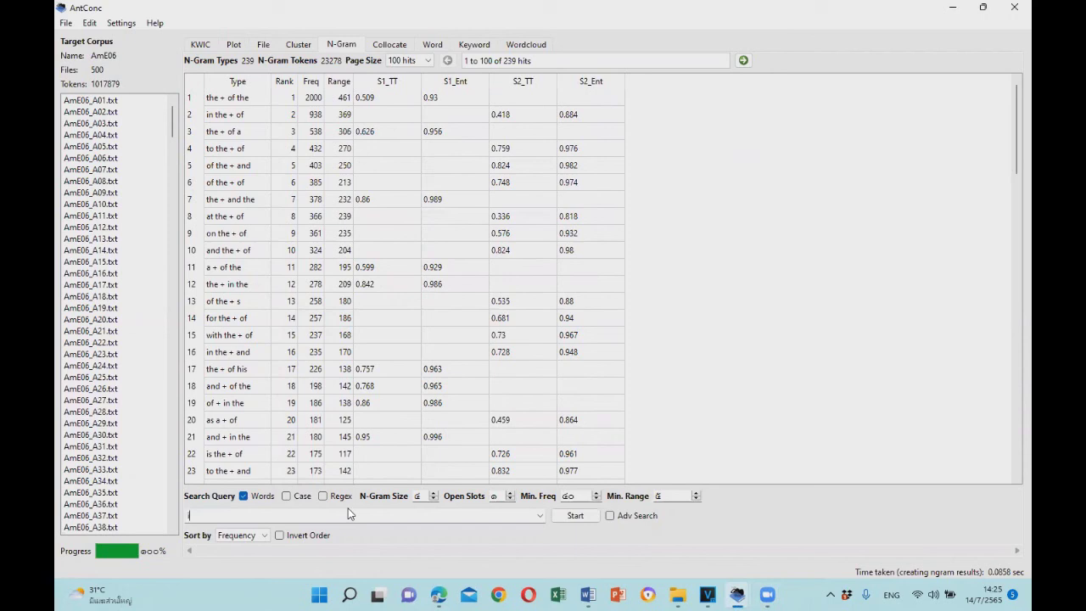
Enter 'in * of' with n-gram size 3, no open slots, and min frequency and range 1.
{"action": "type", "text": "in *"}
{"action": "type", "text": " of"}
{"action": "left_click", "coordinate": [433, 500]}
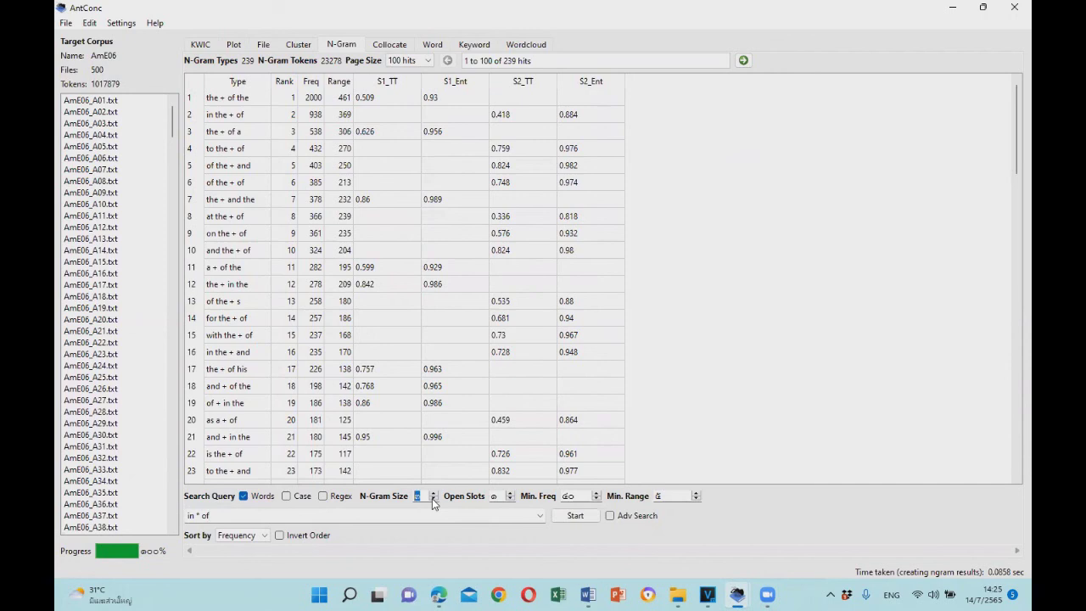
{"action": "left_click", "coordinate": [510, 500]}
{"action": "double_click", "coordinate": [567, 496]}
{"action": "type", "text": "1"}
{"action": "double_click", "coordinate": [659, 497]}
{"action": "type", "text": "1"}
Run the search and browse the 137 types led by 'in front of' (112 hits).
{"action": "left_click", "coordinate": [575, 517]}
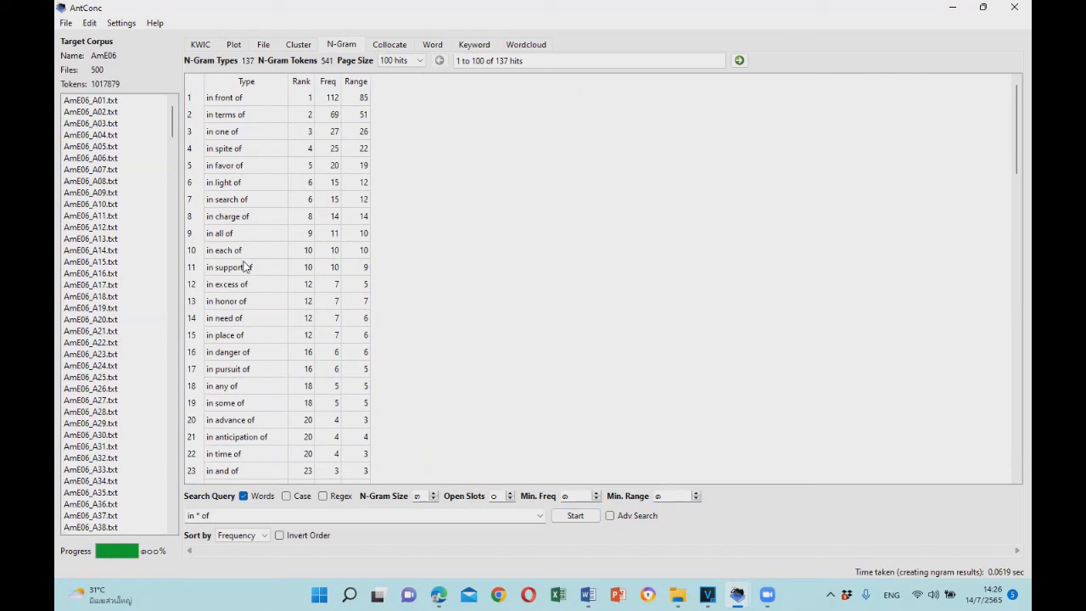
{"action": "scroll", "coordinate": [244, 264], "scroll_direction": "down", "scroll_amount": 1}
{"action": "scroll", "coordinate": [245, 265], "scroll_direction": "down", "scroll_amount": 2}
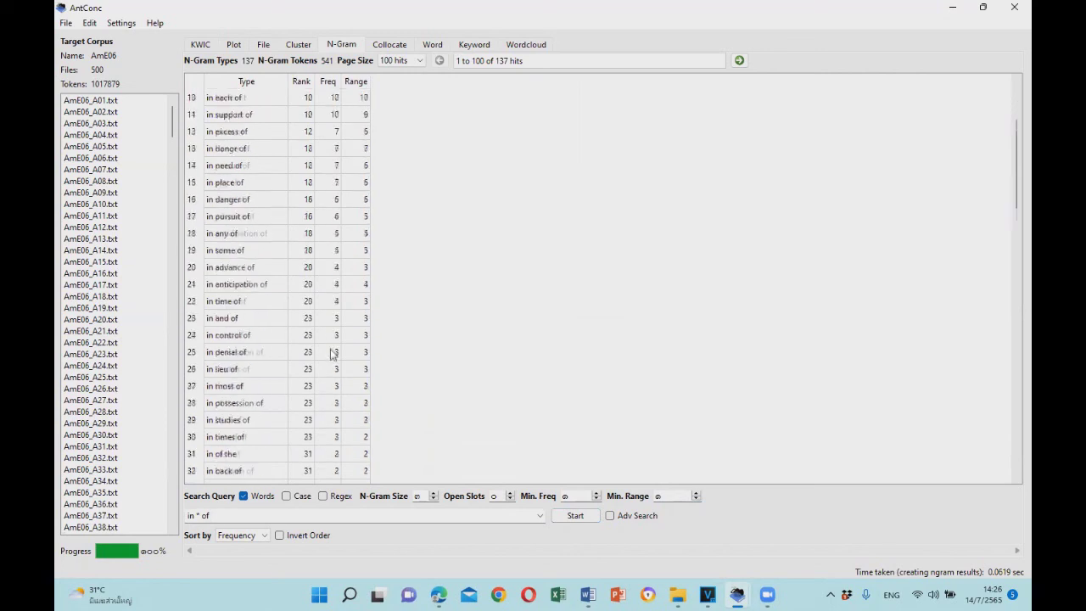
{"action": "scroll", "coordinate": [331, 353], "scroll_direction": "up", "scroll_amount": 3}
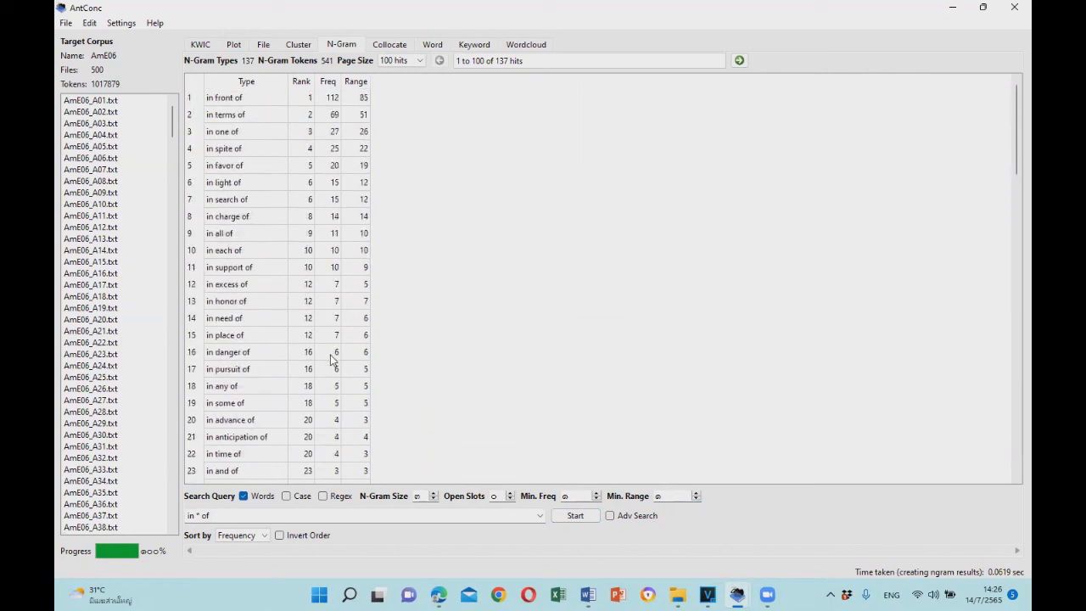